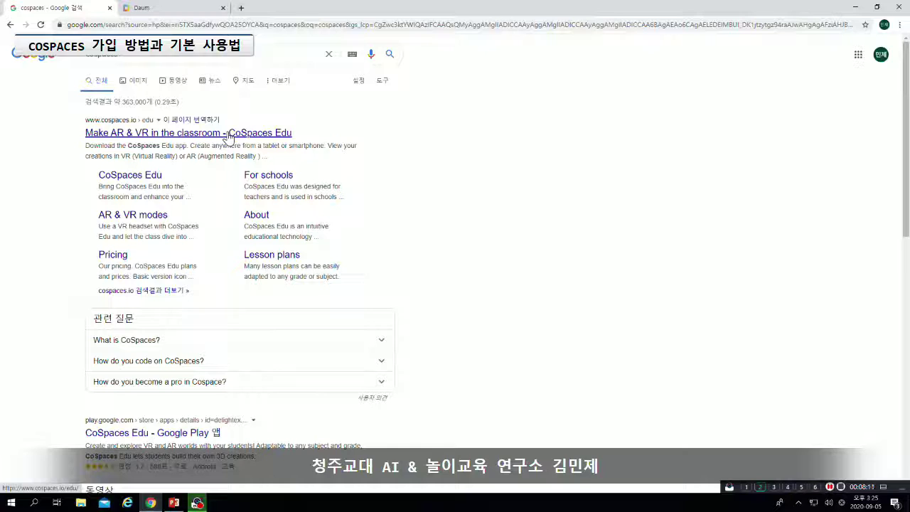
Go to the CoSpaces Edu site from the search results, dismiss the translation offer, and choose Register
click(228, 135)
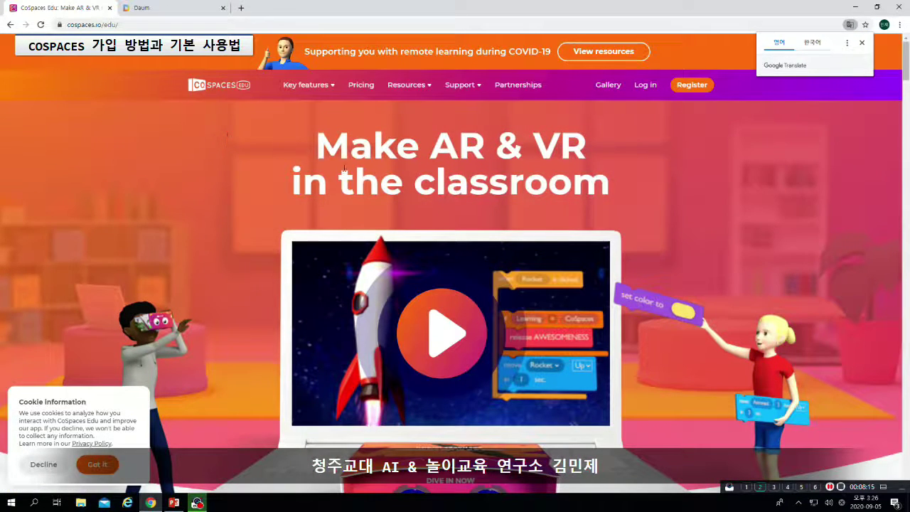
click(571, 162)
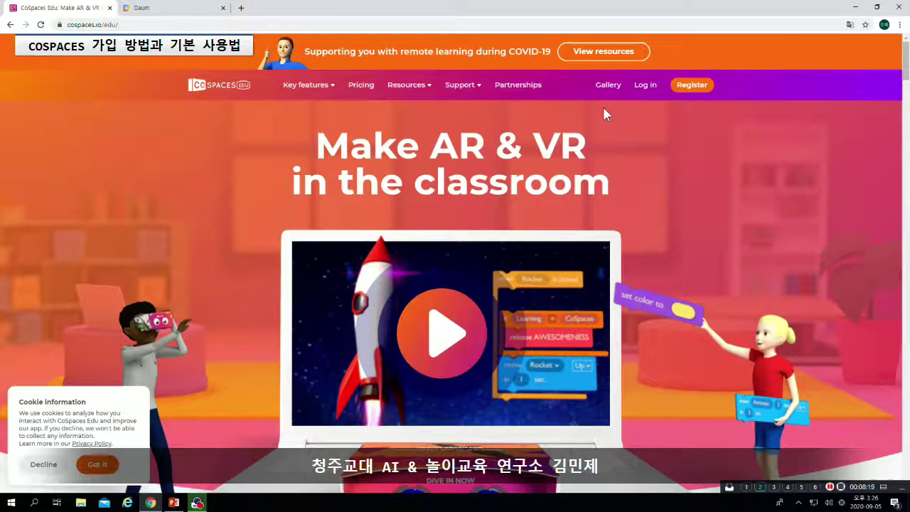
click(697, 91)
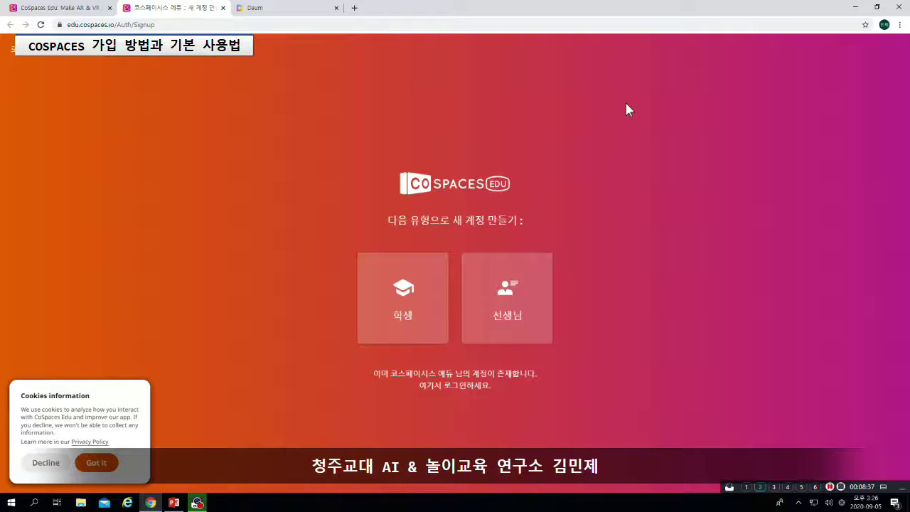
Choose a teacher account, confirm being 18 or older, and agree to the Terms of Use
click(530, 299)
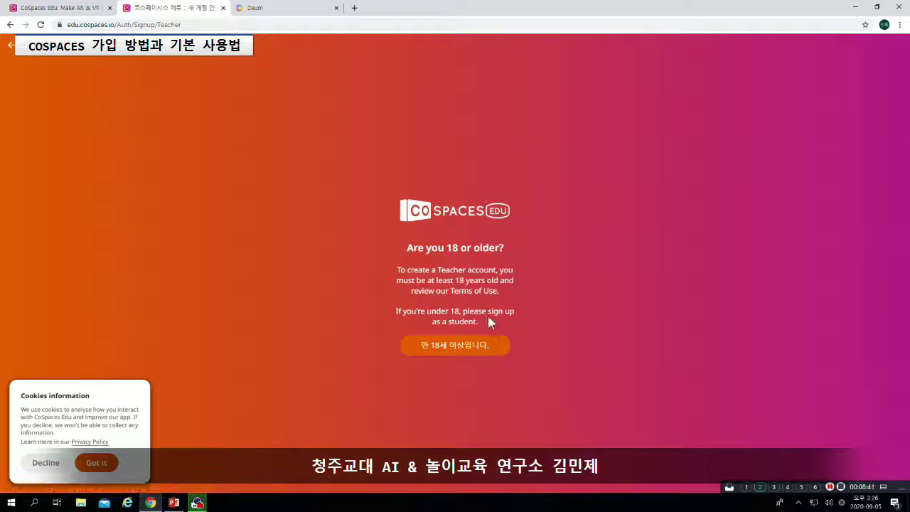
click(459, 346)
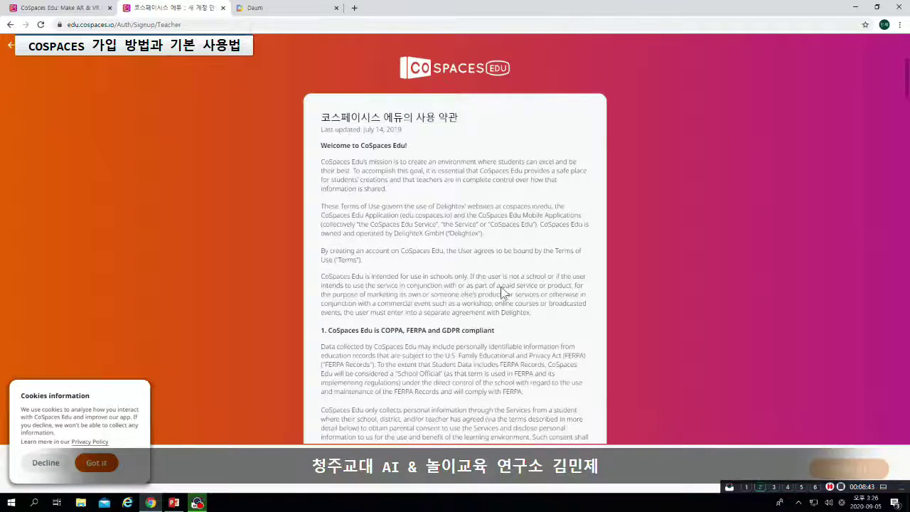
scroll(742, 206, down, 15)
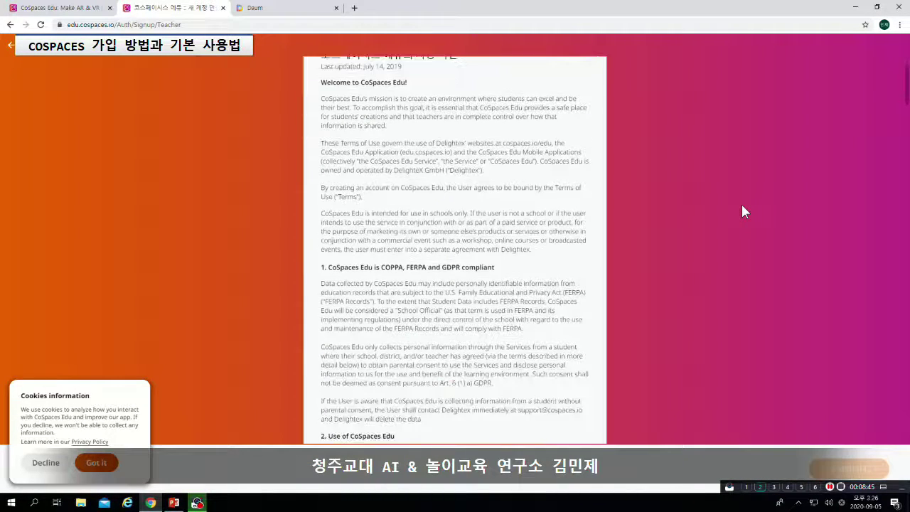
scroll(743, 212, down, 20)
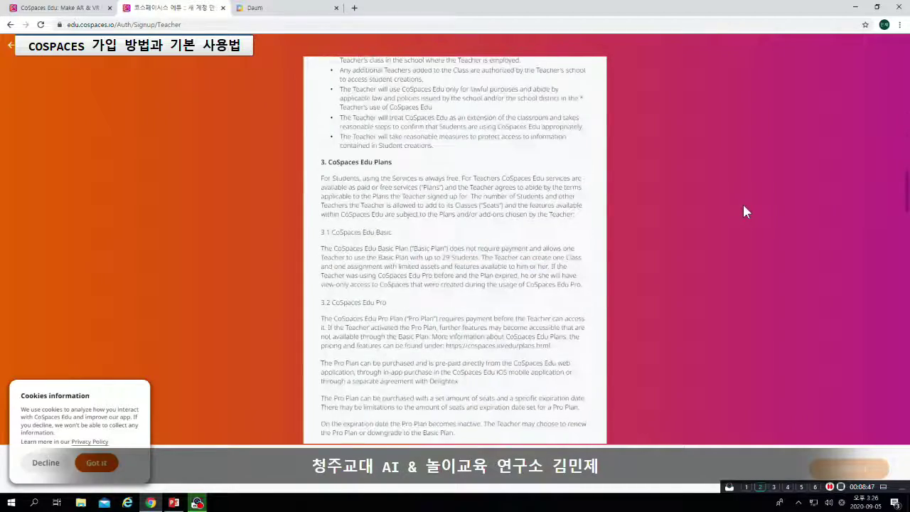
scroll(746, 210, down, 10)
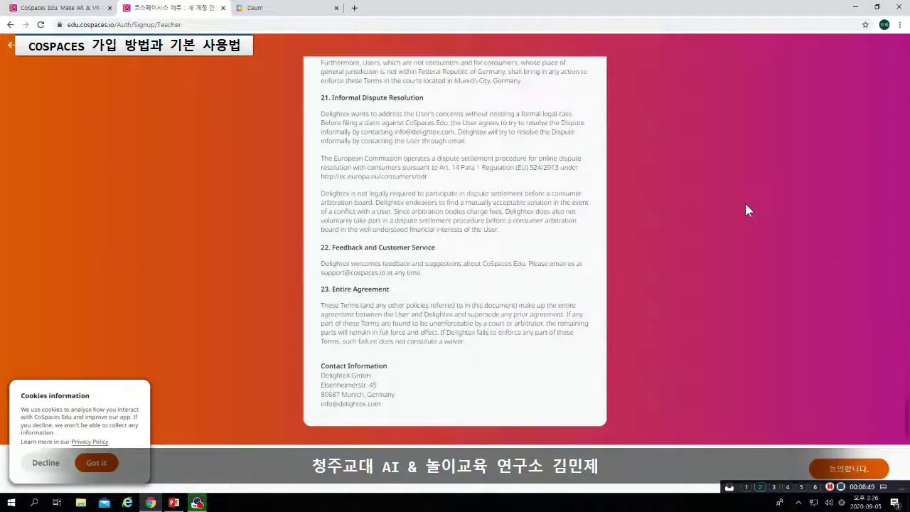
click(96, 463)
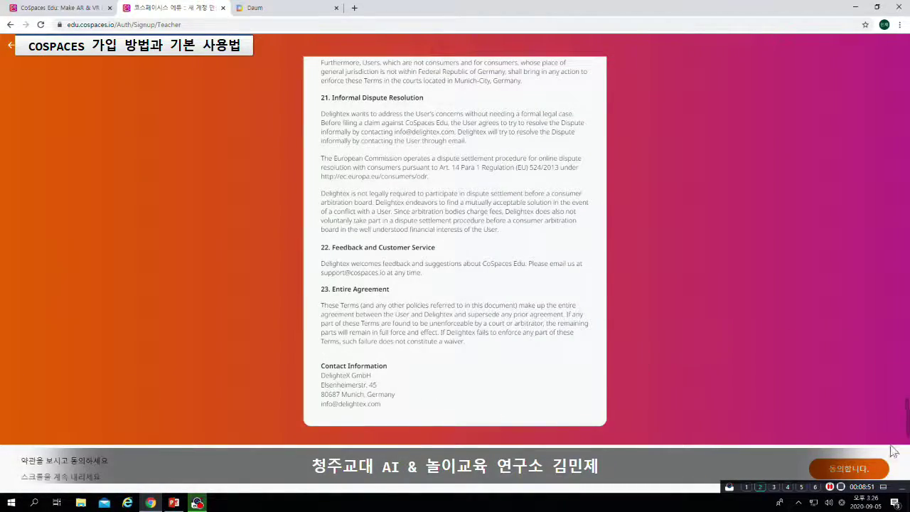
click(875, 471)
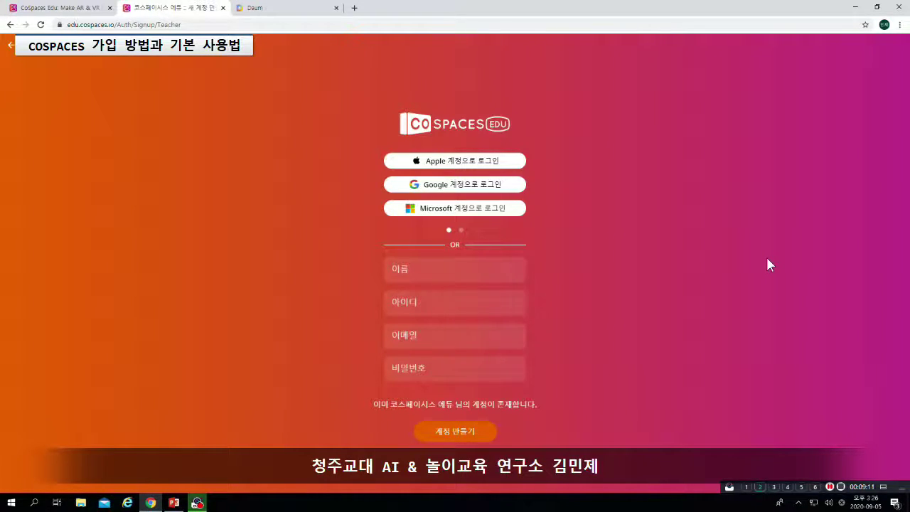
Enter the teacher's full name in Korean in the name (이름) field
click(485, 270)
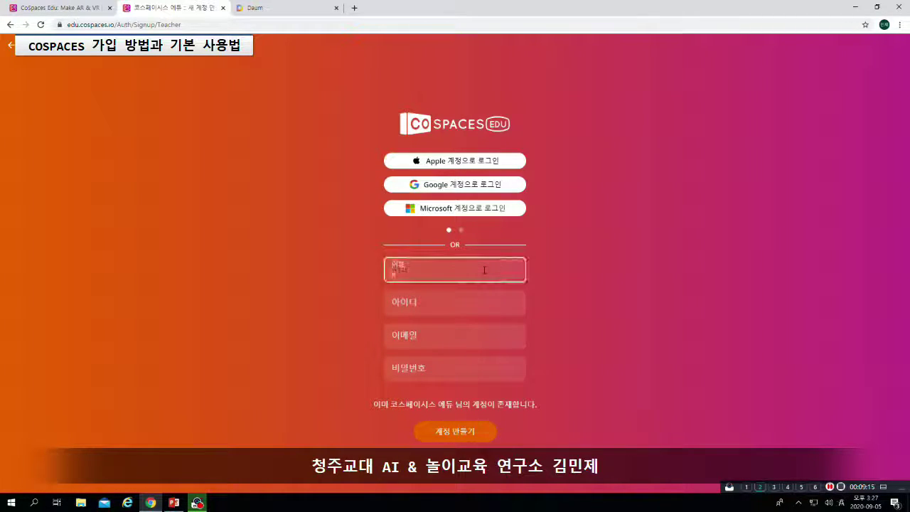
text(r)
key(BackSpace)
key(Hangul)
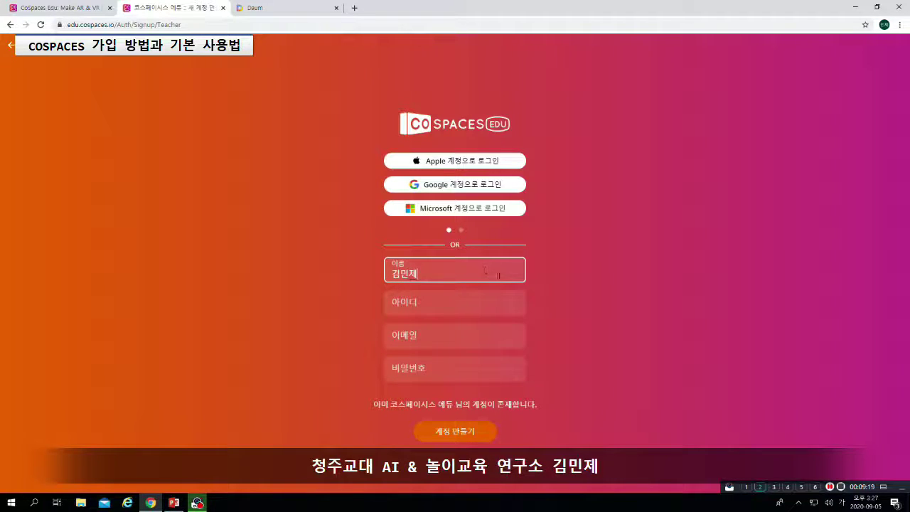
Fill in a username, the e-mail address and a password, create the account, and decline saving the password
click(489, 308)
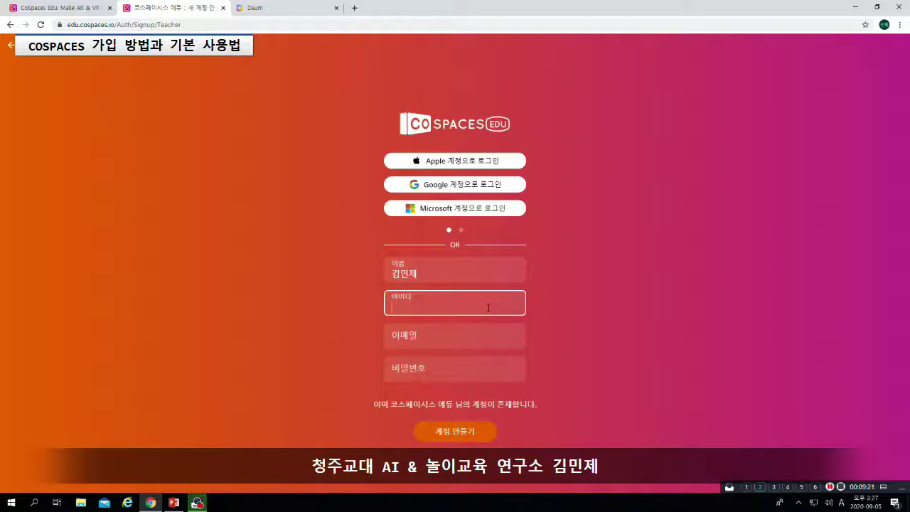
text(skyline12)
click(483, 333)
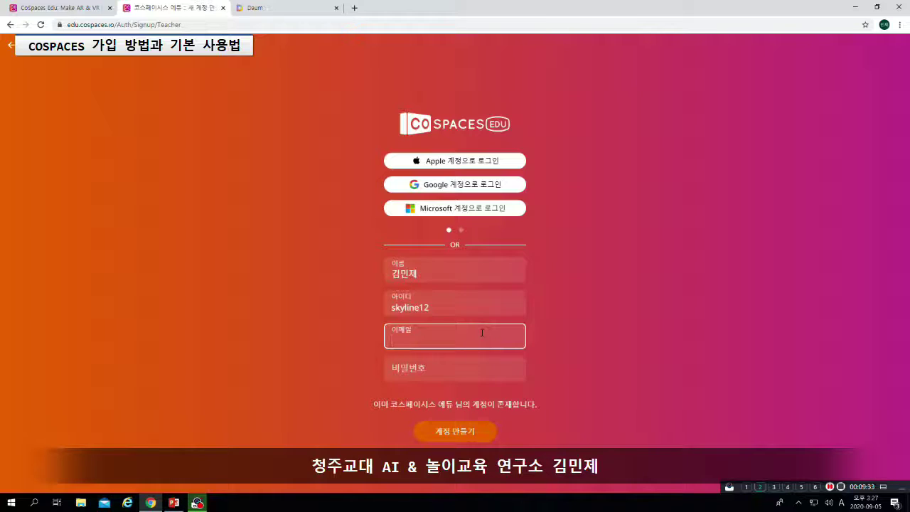
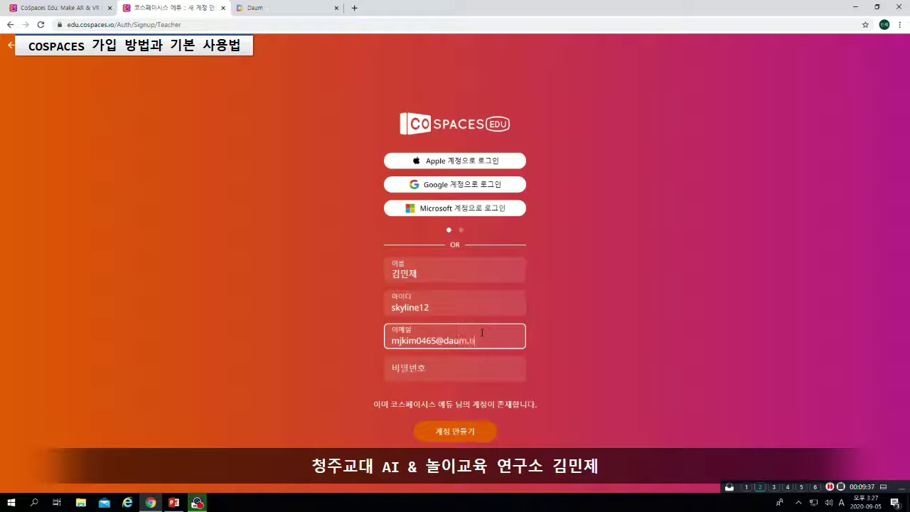
click(492, 366)
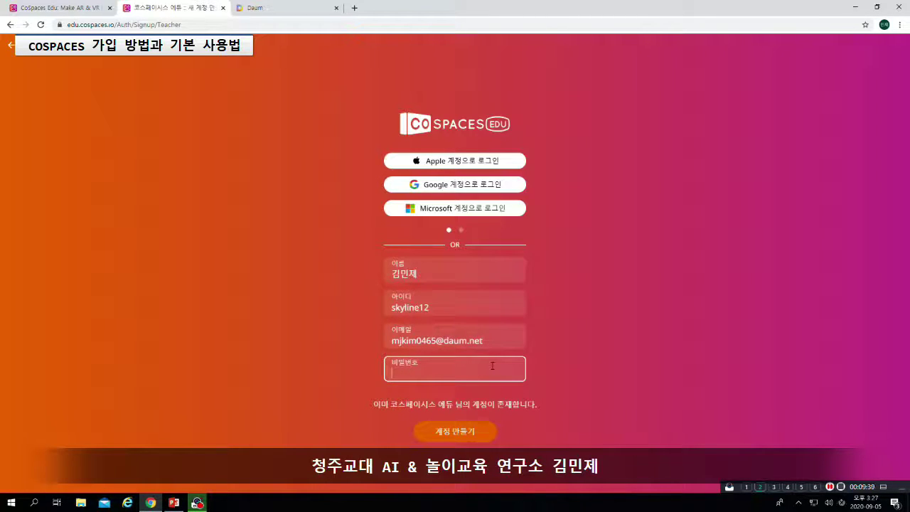
text(**********)
click(469, 432)
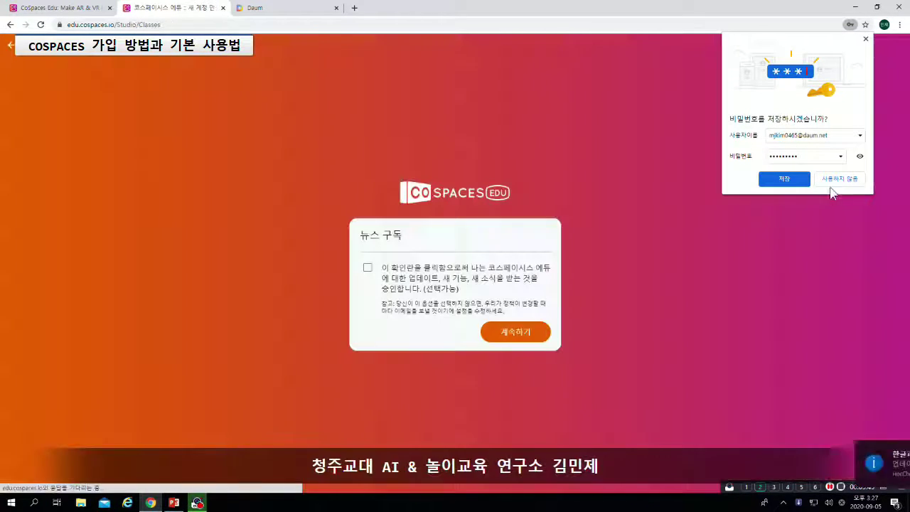
click(839, 179)
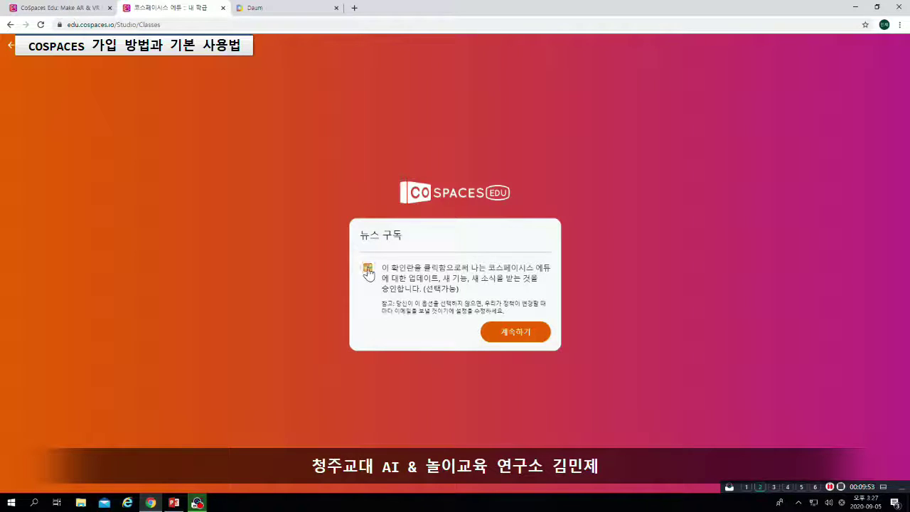
Opt in to CoSpaces news updates, continue, and switch to the Daum portal tab
click(368, 269)
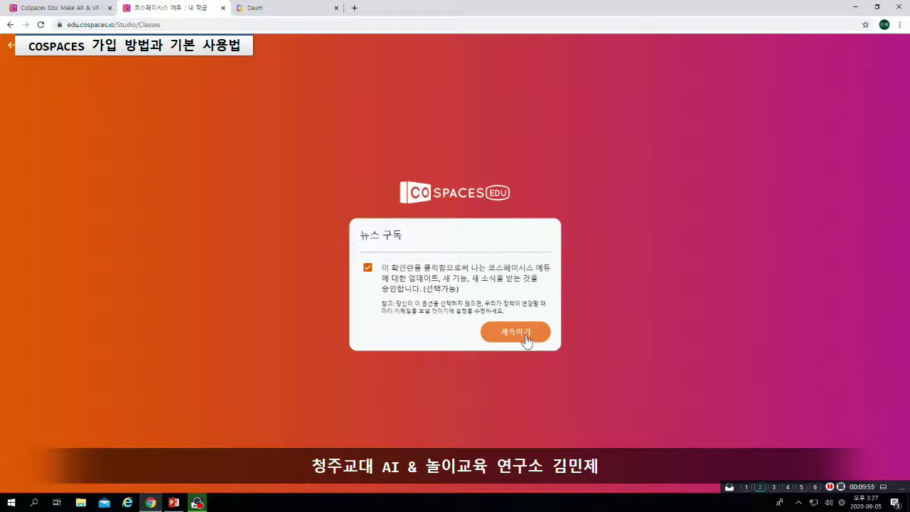
click(525, 341)
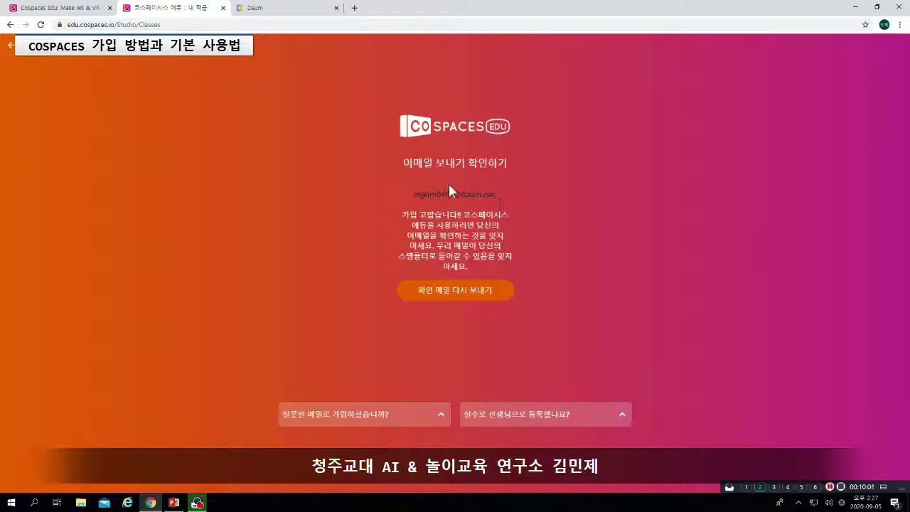
click(288, 7)
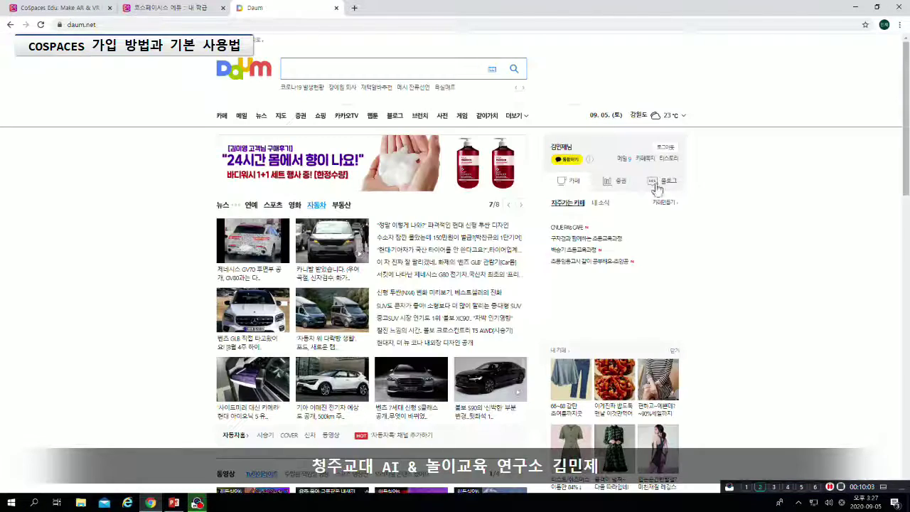
In Daum Mail, open the 'Welcome to CoSpaces Edu' e-mail and confirm the address
click(624, 158)
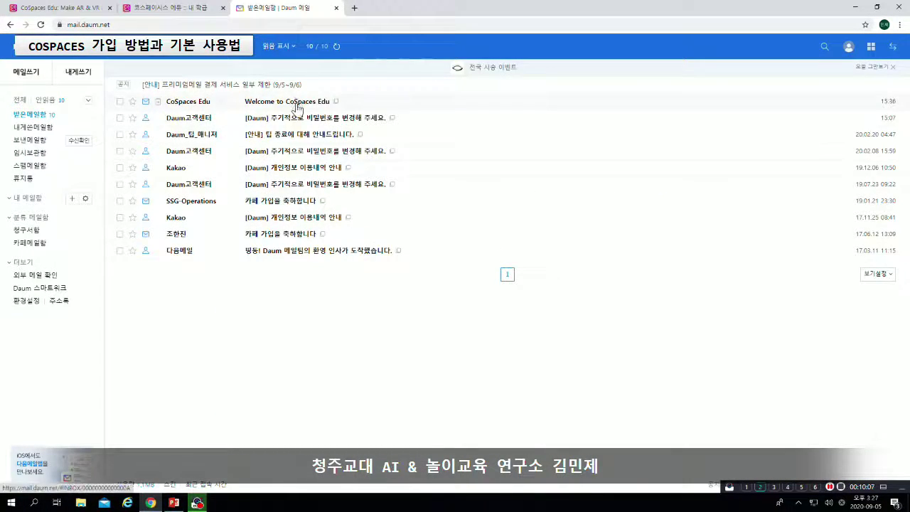
mouse_move(298, 107)
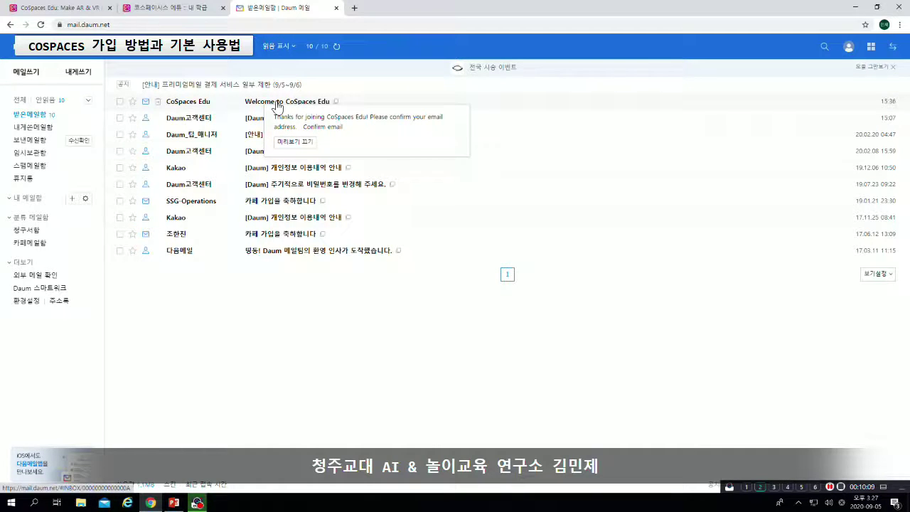
click(271, 106)
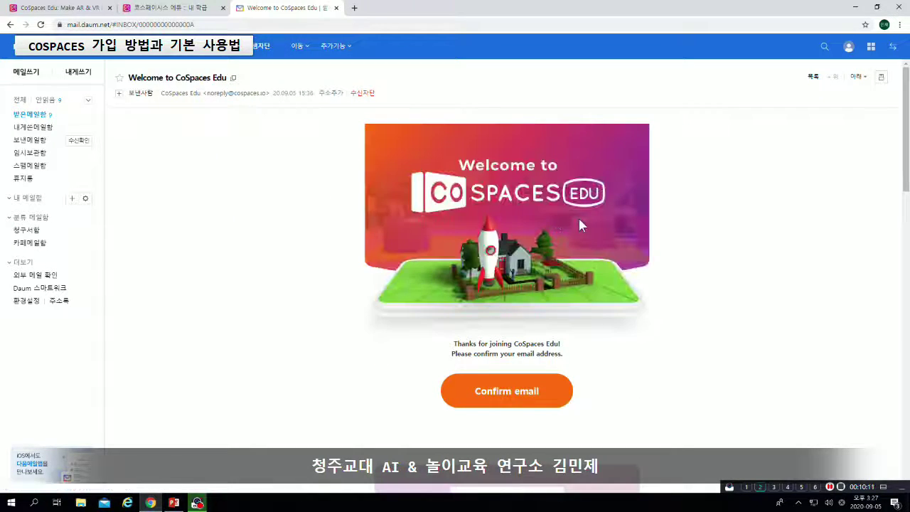
scroll(589, 270, down, 1)
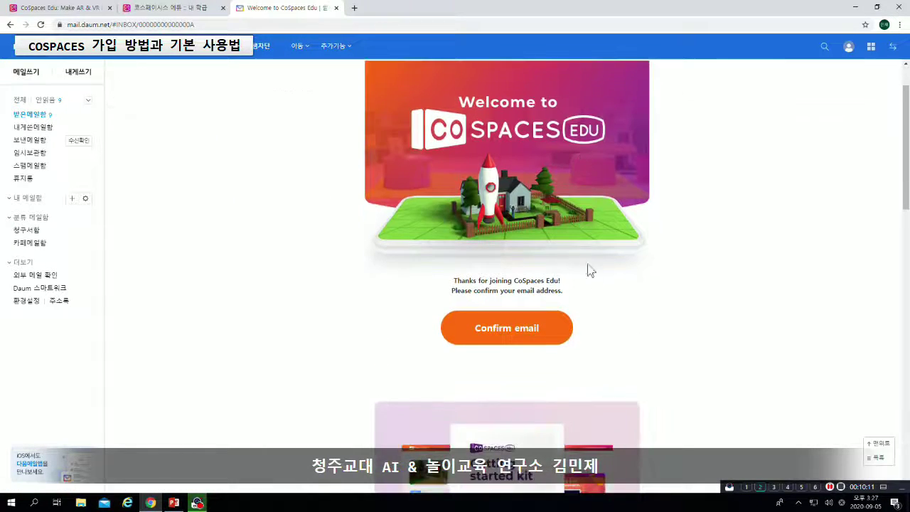
click(533, 332)
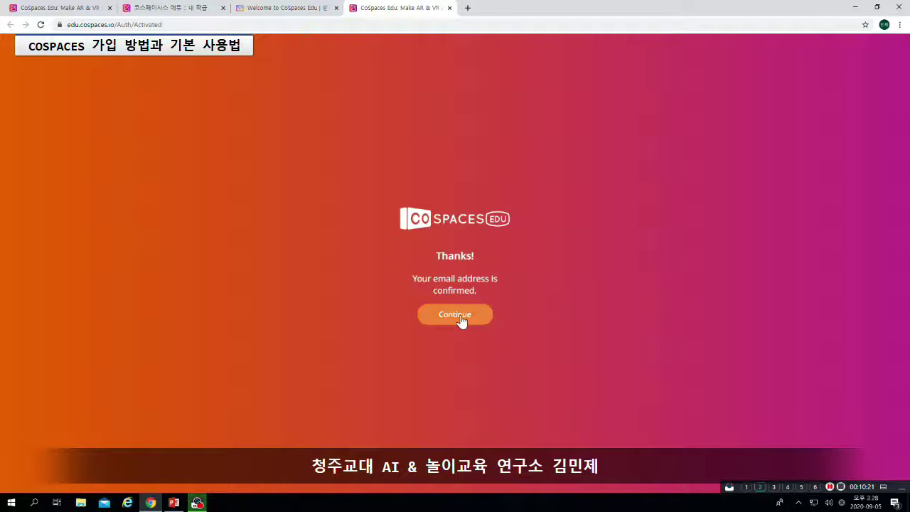
click(462, 318)
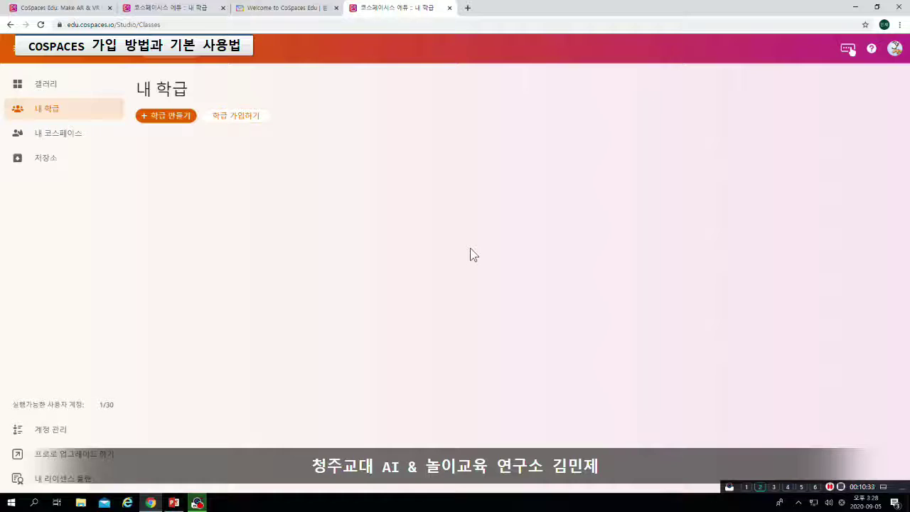
Browse the Gallery's featured spaces and open the CoSpaces Team's 'VR Adventure Game' space
click(77, 85)
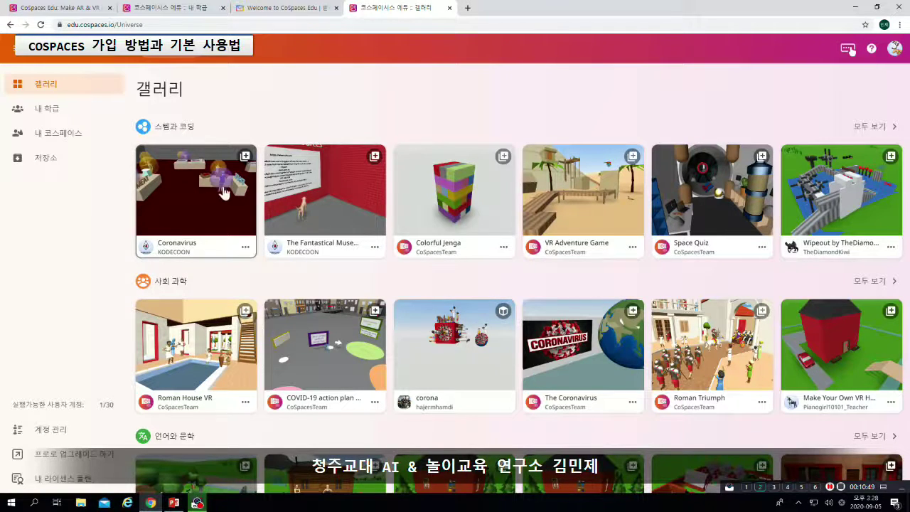
scroll(338, 220, down, 2)
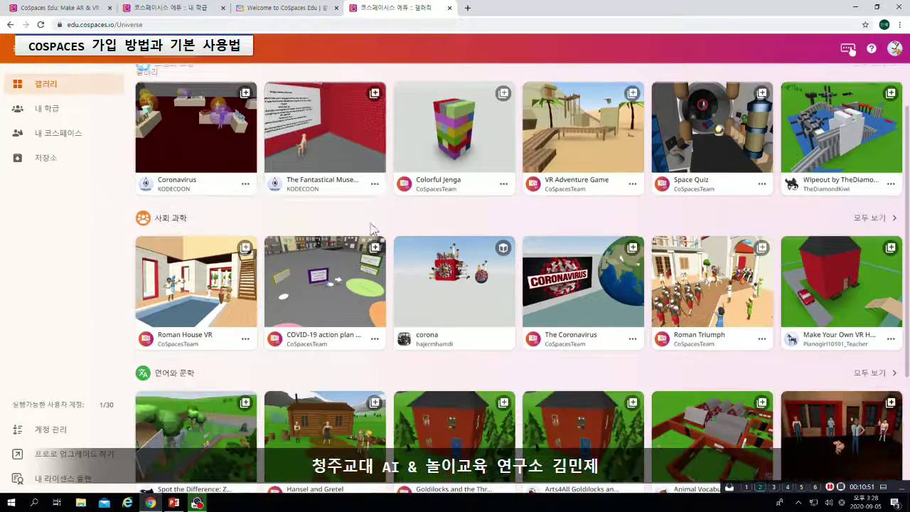
scroll(471, 225, up, 1)
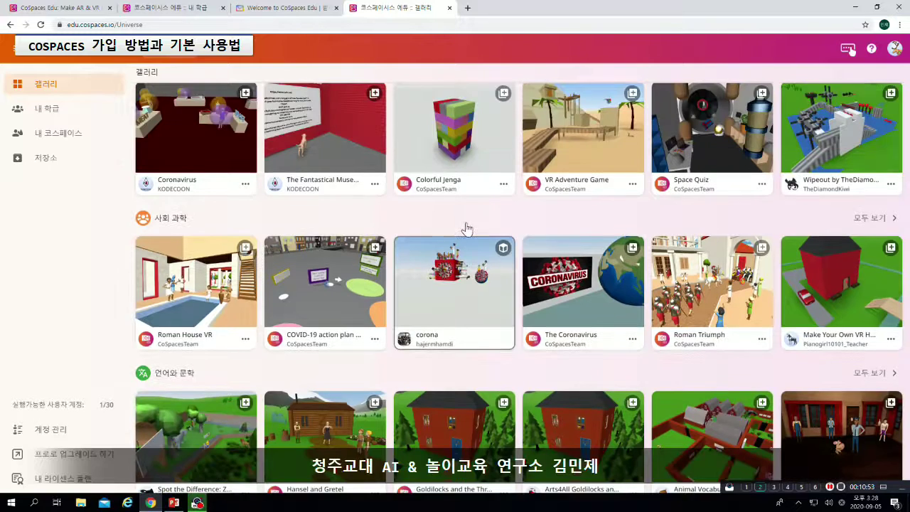
click(584, 145)
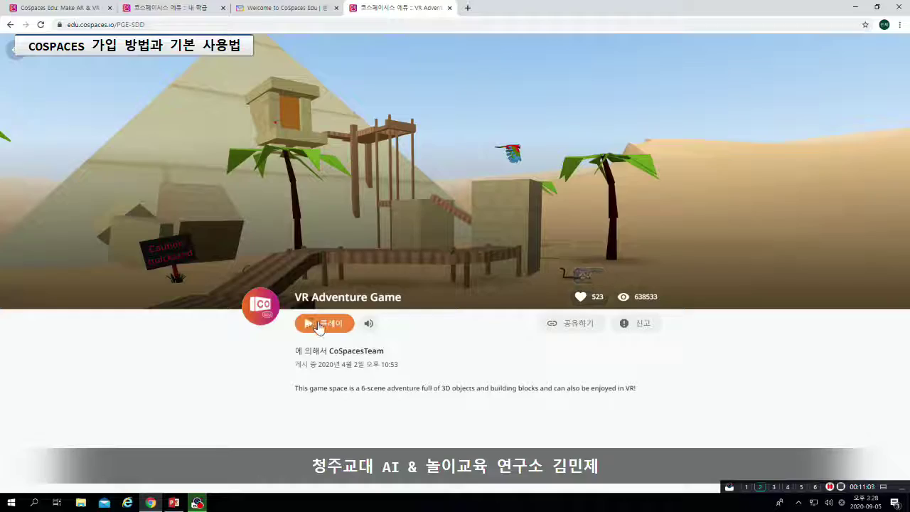
click(312, 325)
key(w)
drag(456, 267, 486, 292)
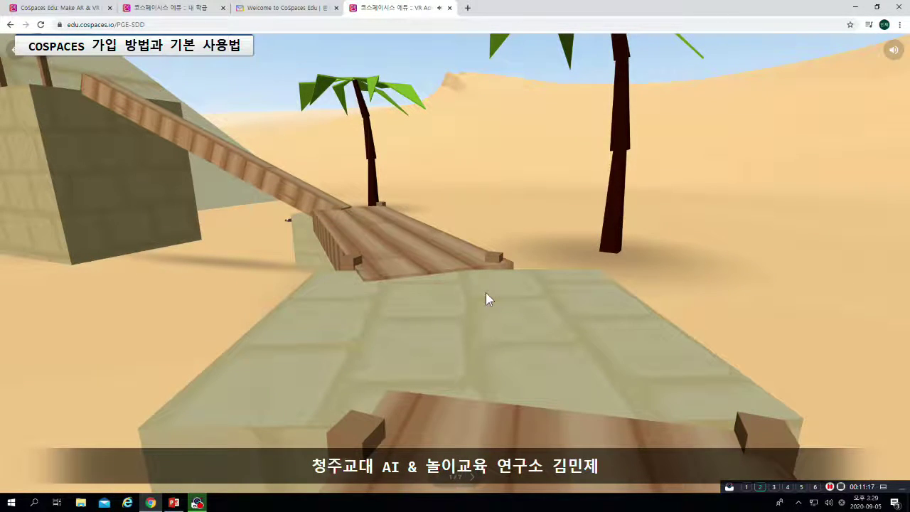
click(15, 51)
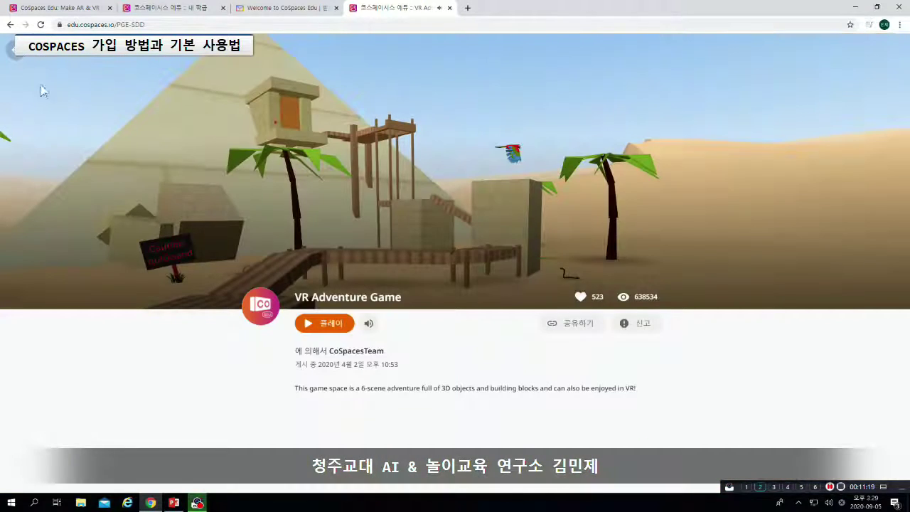
click(12, 52)
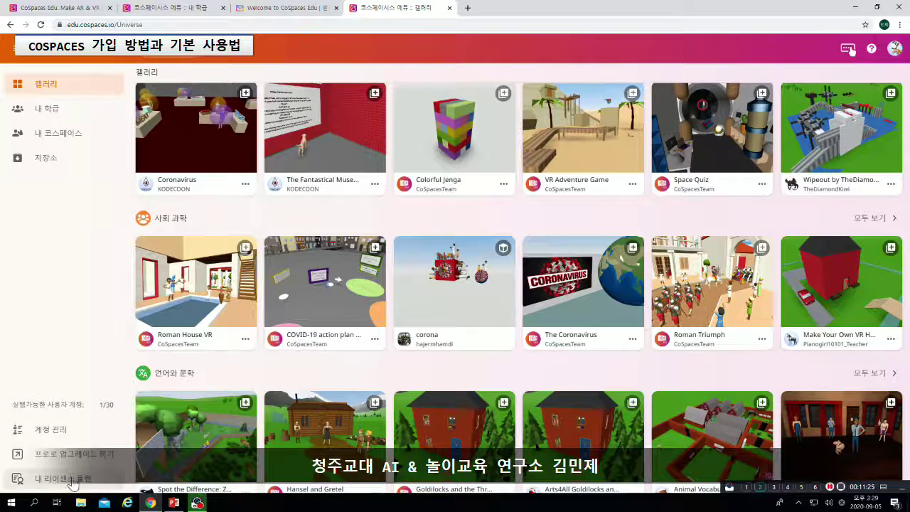
Check the Basic license plan with 30 seats under account management, then return to My CoSpaces
click(74, 436)
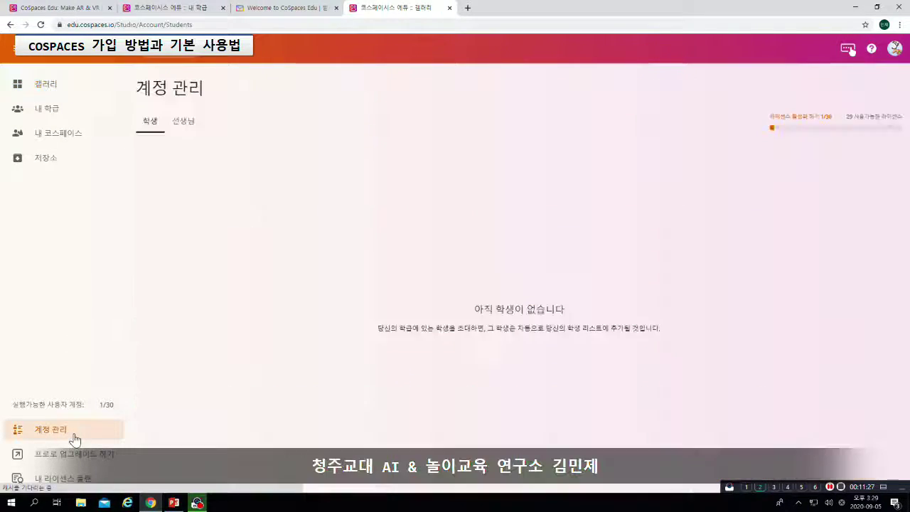
click(64, 478)
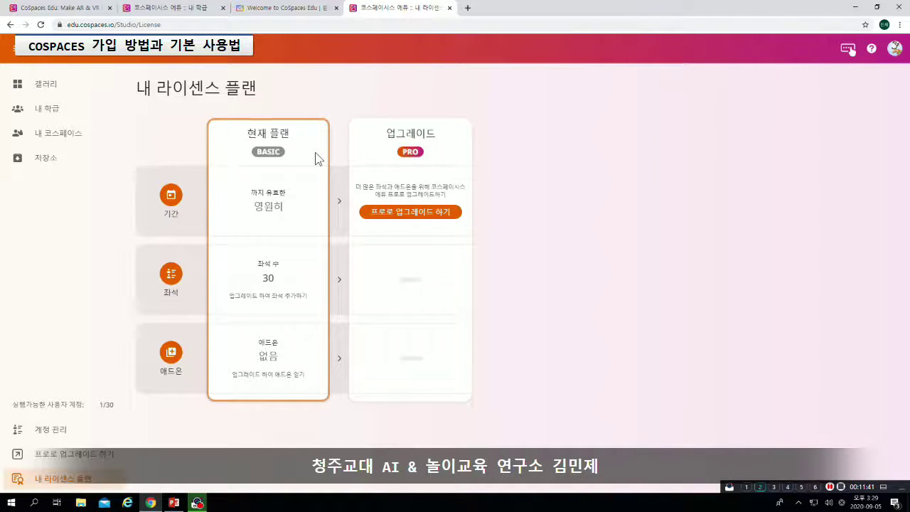
click(75, 140)
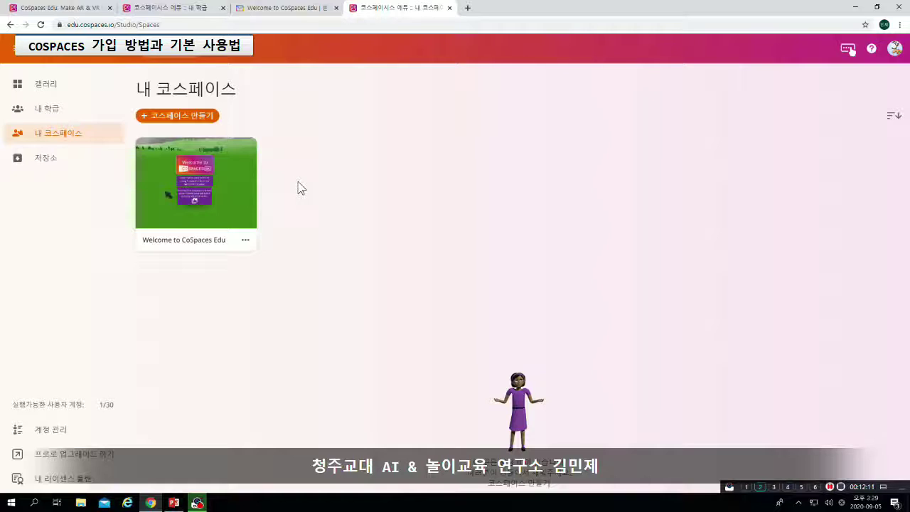
Start a new space with 코스페이스 만들기 to bring up the scene templates
click(191, 116)
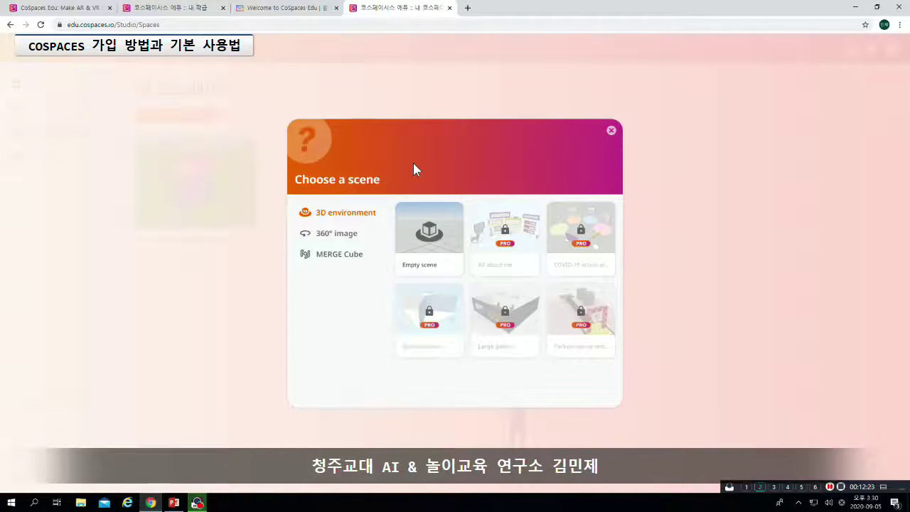
Compare the 360° image and MERGE Cube scene categories, ending back on the 3D environment templates
click(351, 235)
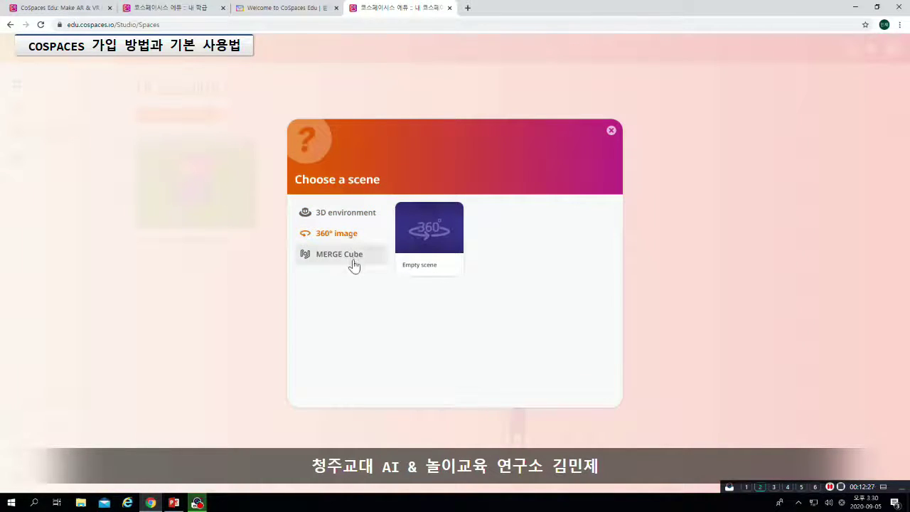
click(355, 264)
scroll(501, 263, down, 3)
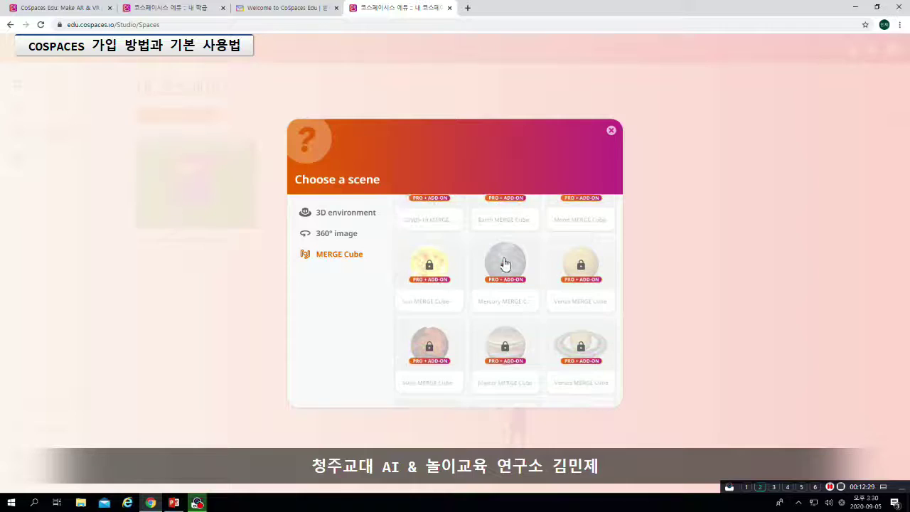
scroll(494, 267, up, 3)
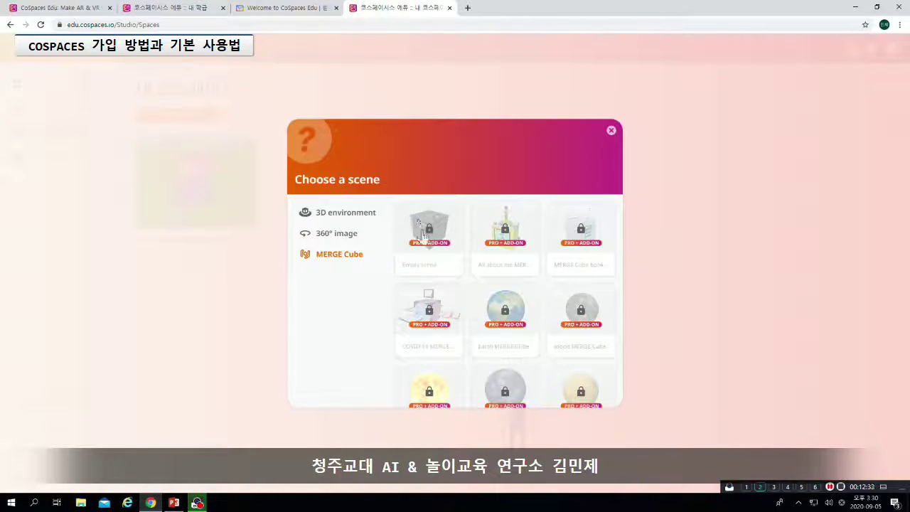
click(365, 243)
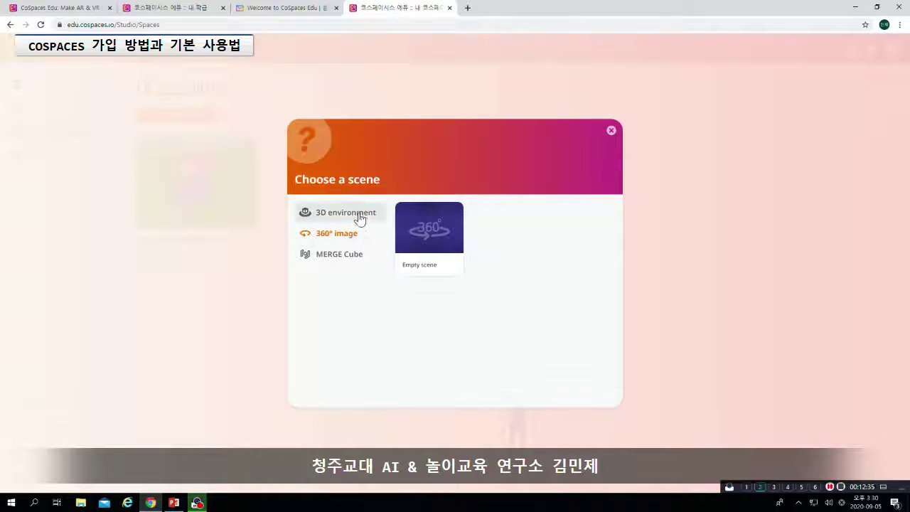
click(362, 211)
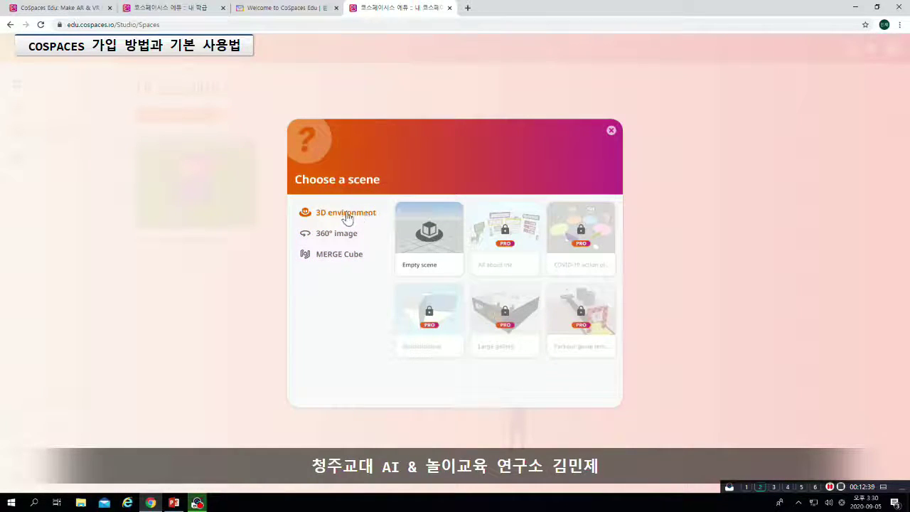
click(349, 255)
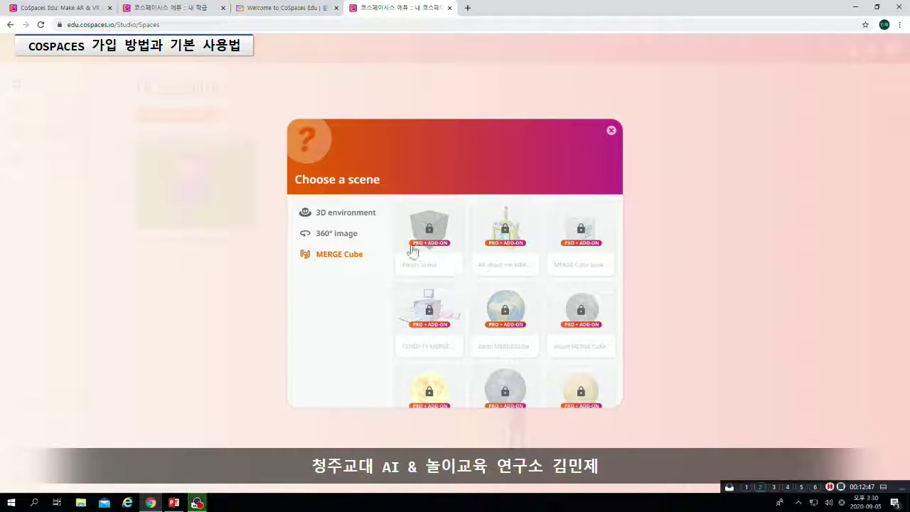
click(364, 219)
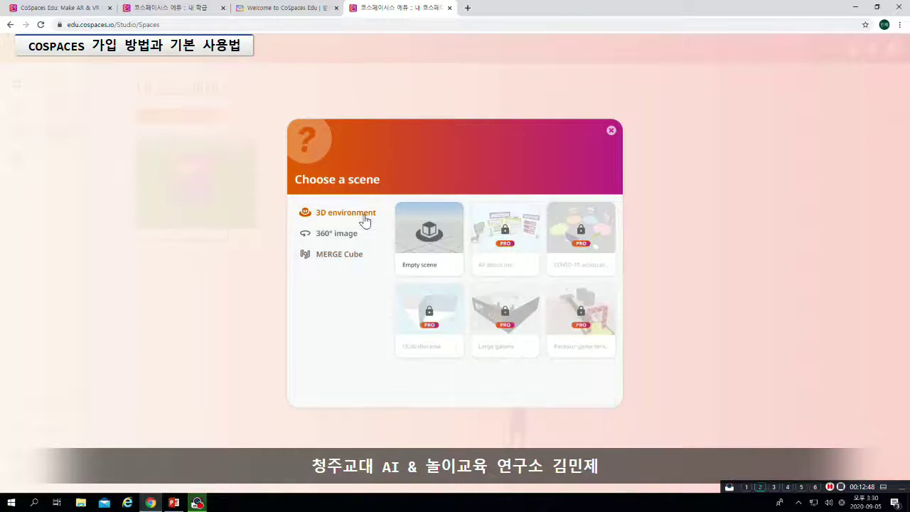
Create a space from Empty scene, orbit around its grid, and bring up its Environment settings
click(431, 232)
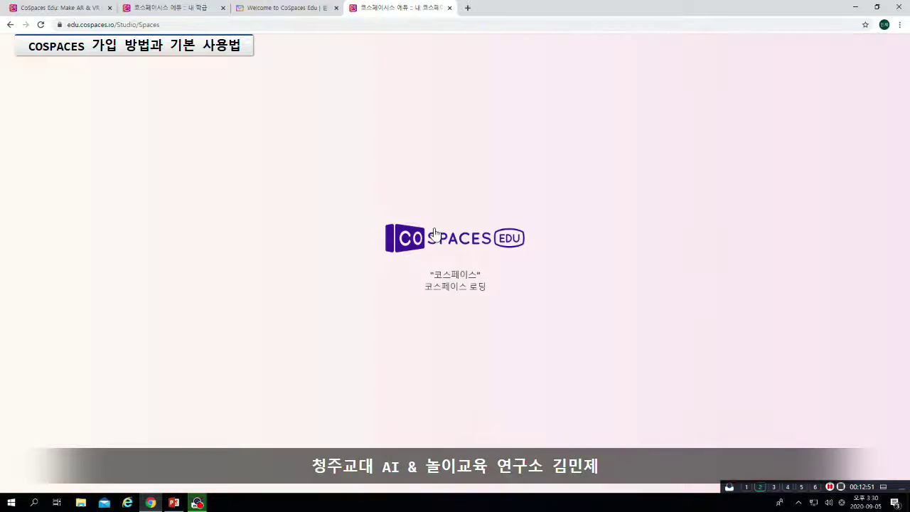
drag(707, 226, 577, 215)
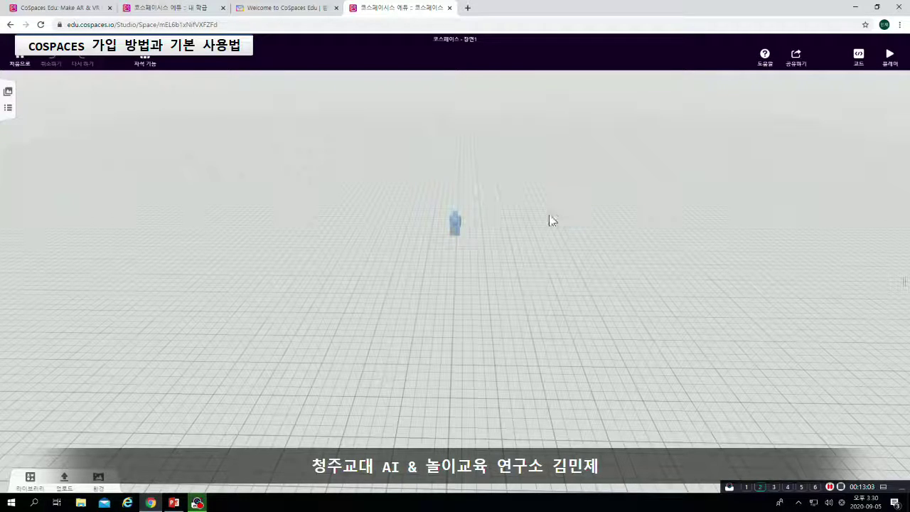
drag(551, 220, 566, 200)
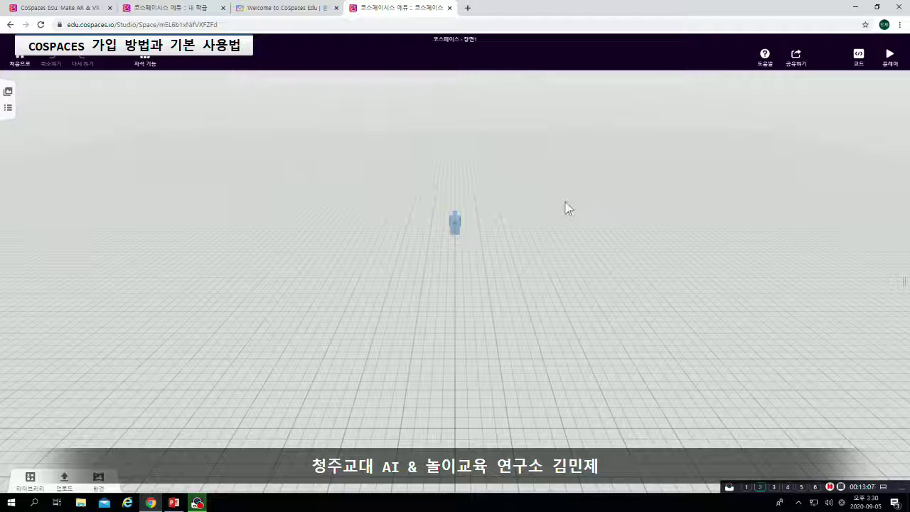
click(99, 478)
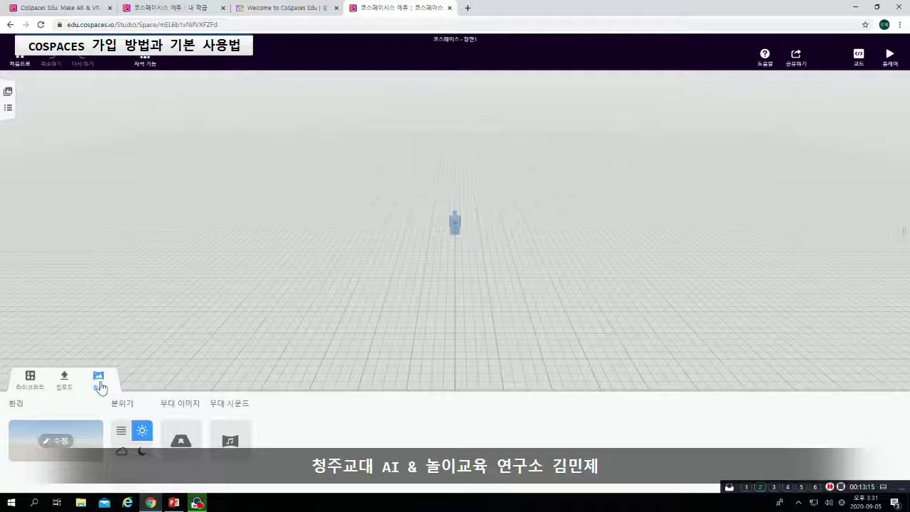
Change the scene's environment to the city street setting from the 환경 선택 list
click(62, 442)
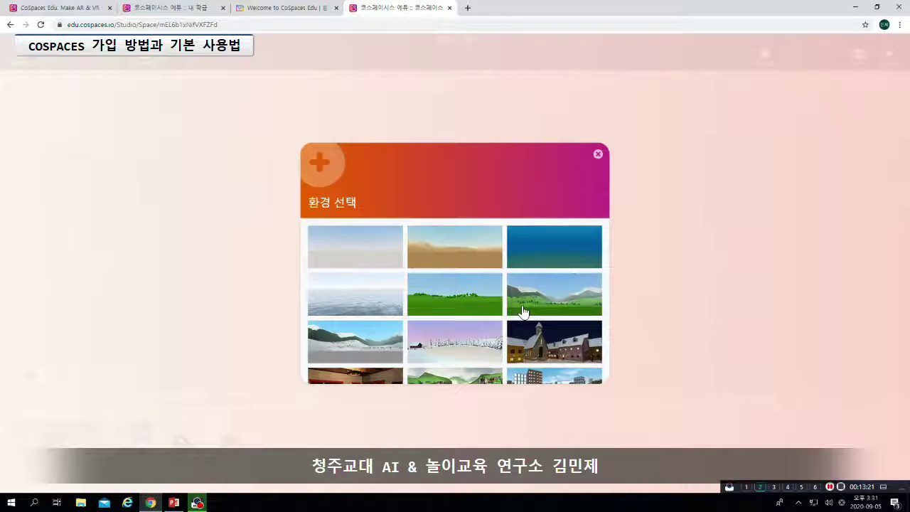
scroll(518, 293, down, 3)
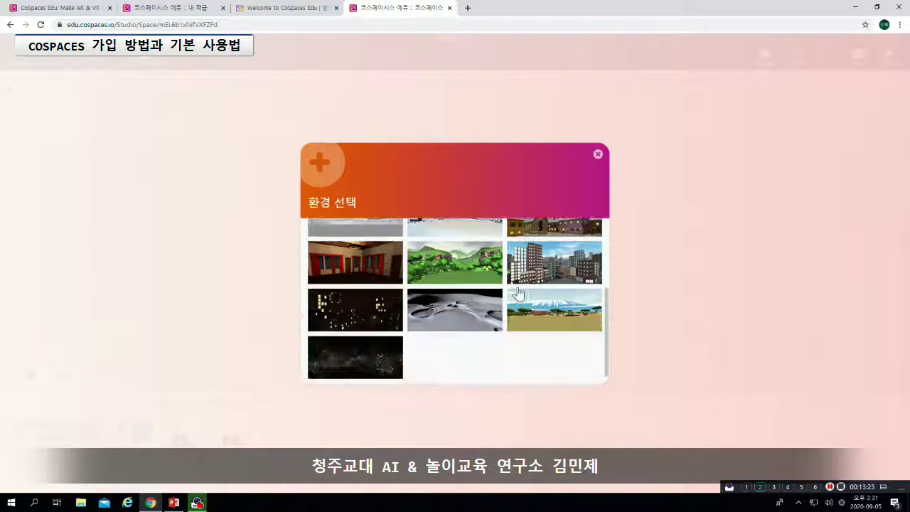
scroll(518, 291, up, 3)
scroll(518, 291, down, 3)
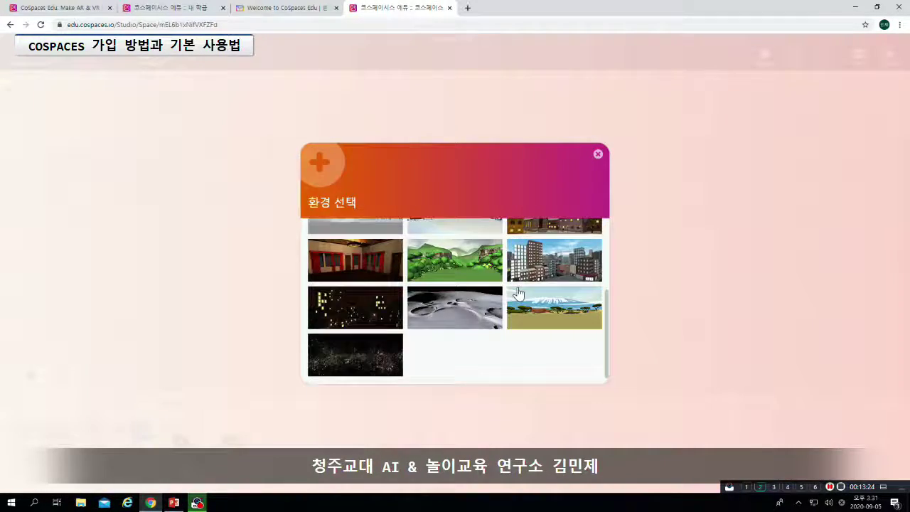
click(581, 267)
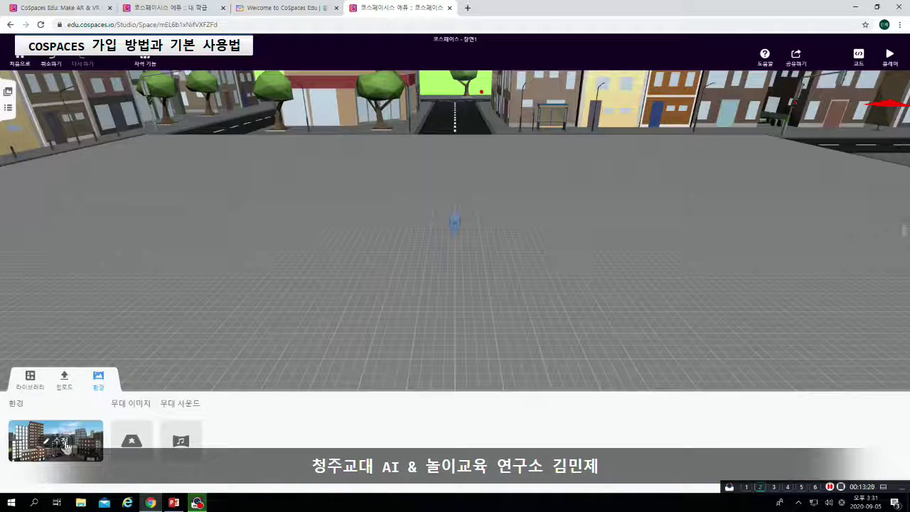
drag(607, 224, 534, 210)
scroll(510, 205, down, 4)
drag(588, 230, 577, 199)
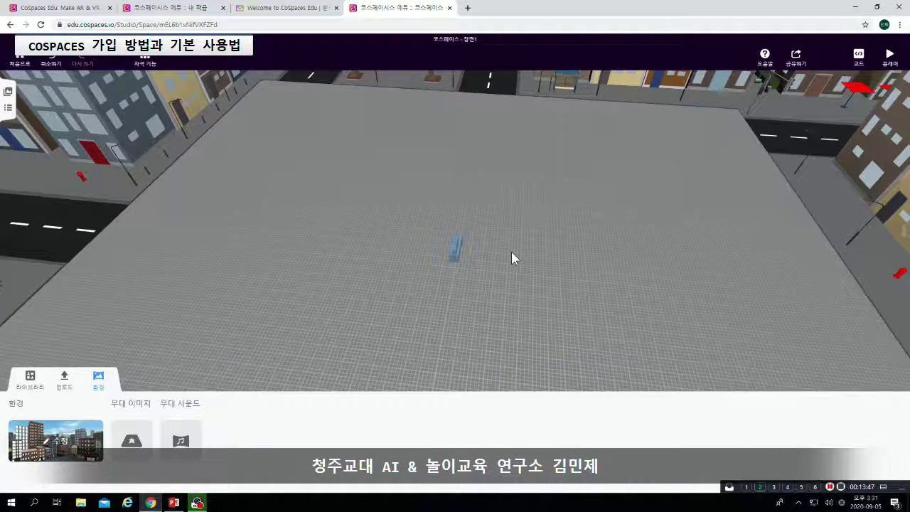
scroll(512, 252, up, 5)
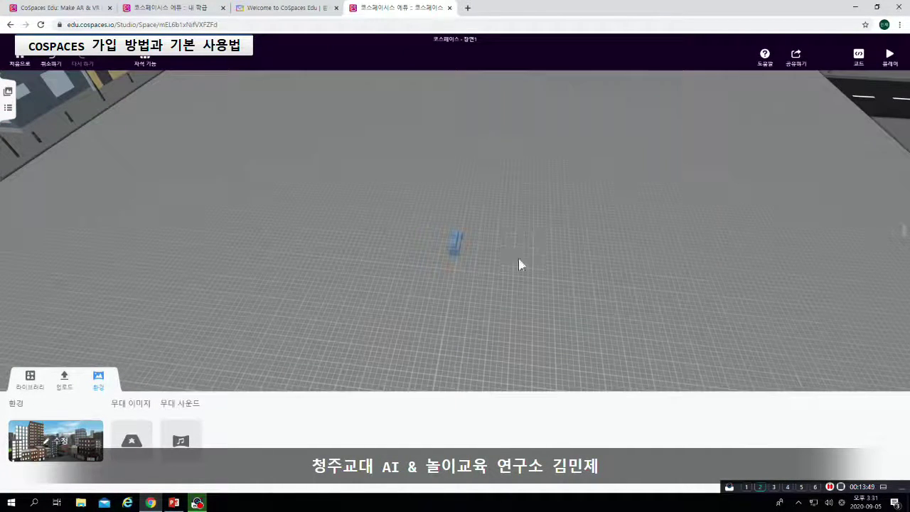
scroll(520, 265, down, 5)
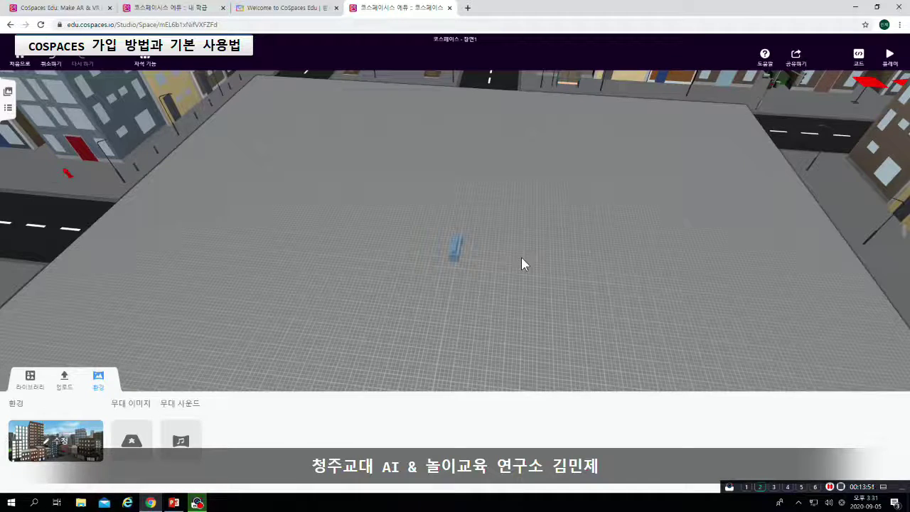